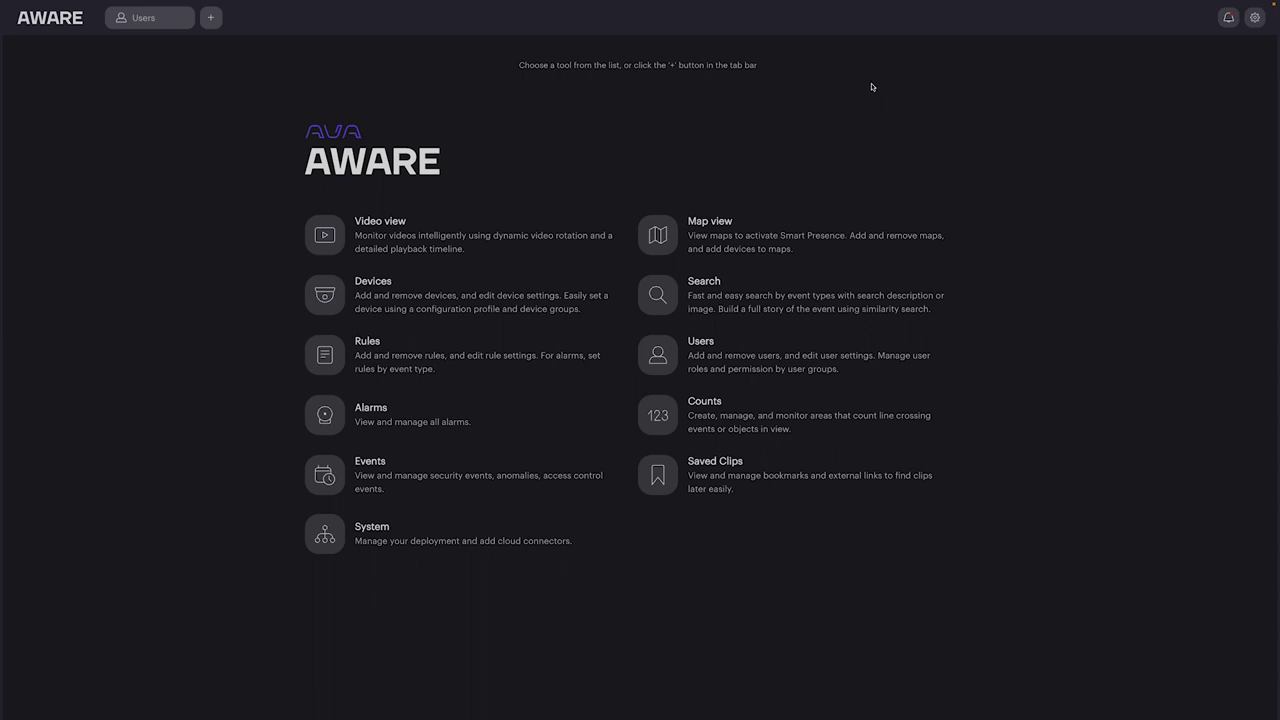
Open the Users tool to list the user groups such as Dev/Support and West Sales.
{"action": "left_click", "coordinate": [657, 352]}
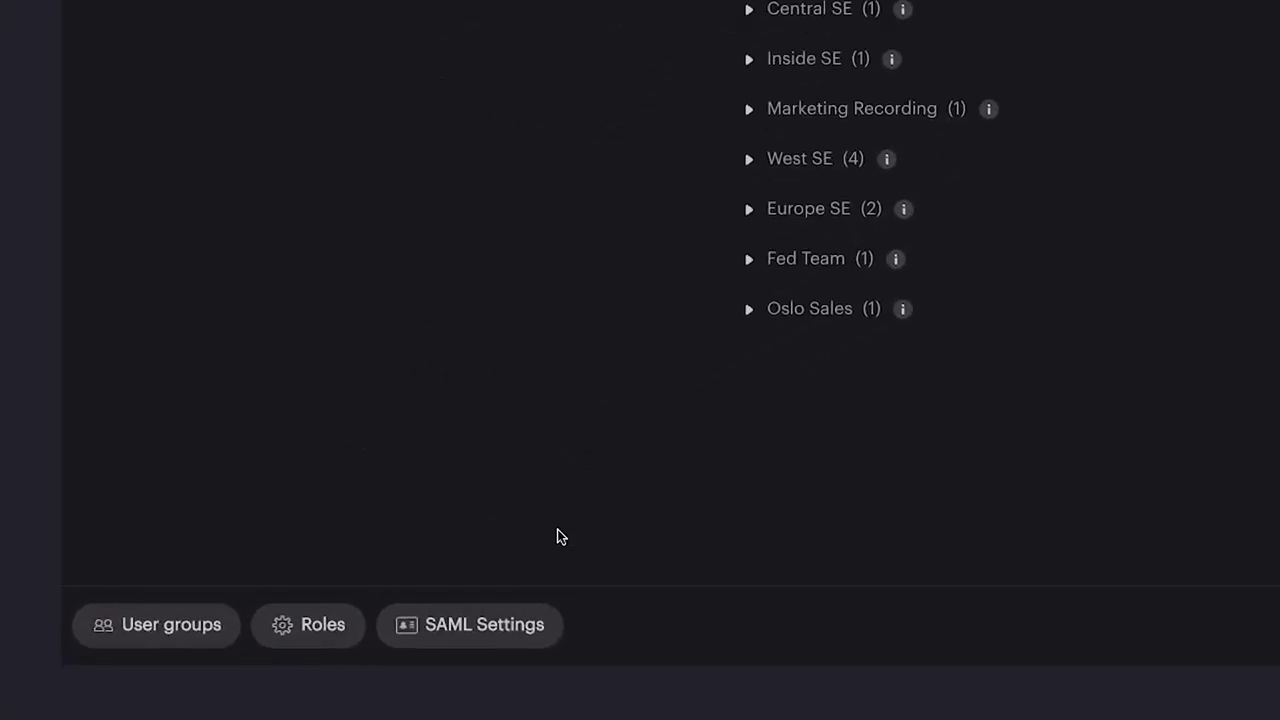
Add a new custom role named 'Brand New'.
{"action": "left_click", "coordinate": [303, 640]}
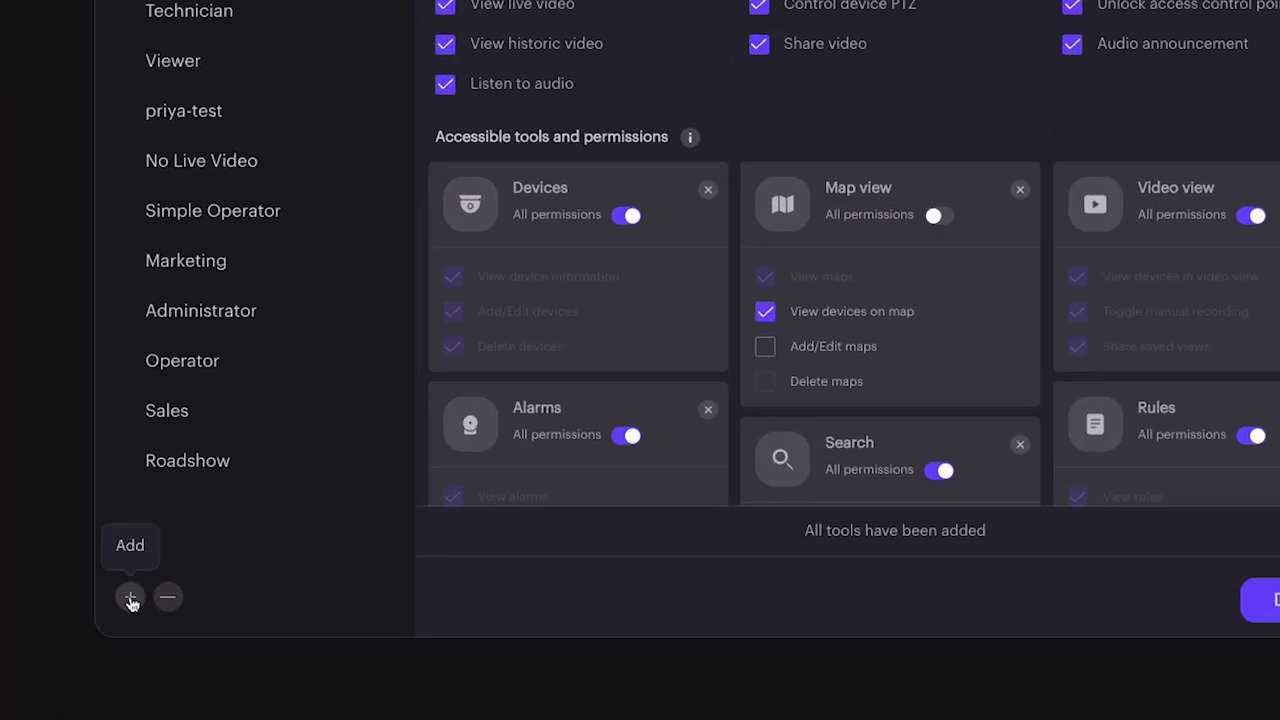
{"action": "left_click", "coordinate": [131, 599]}
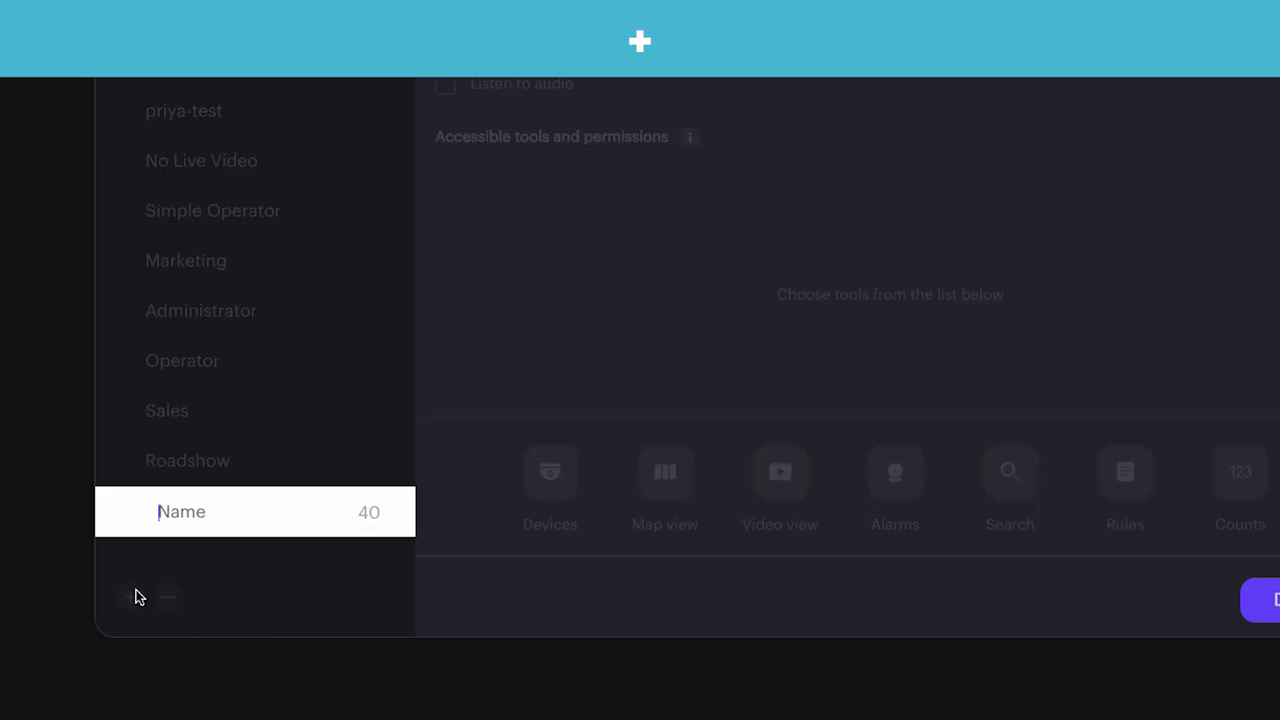
{"action": "type", "text": "Brand New"}
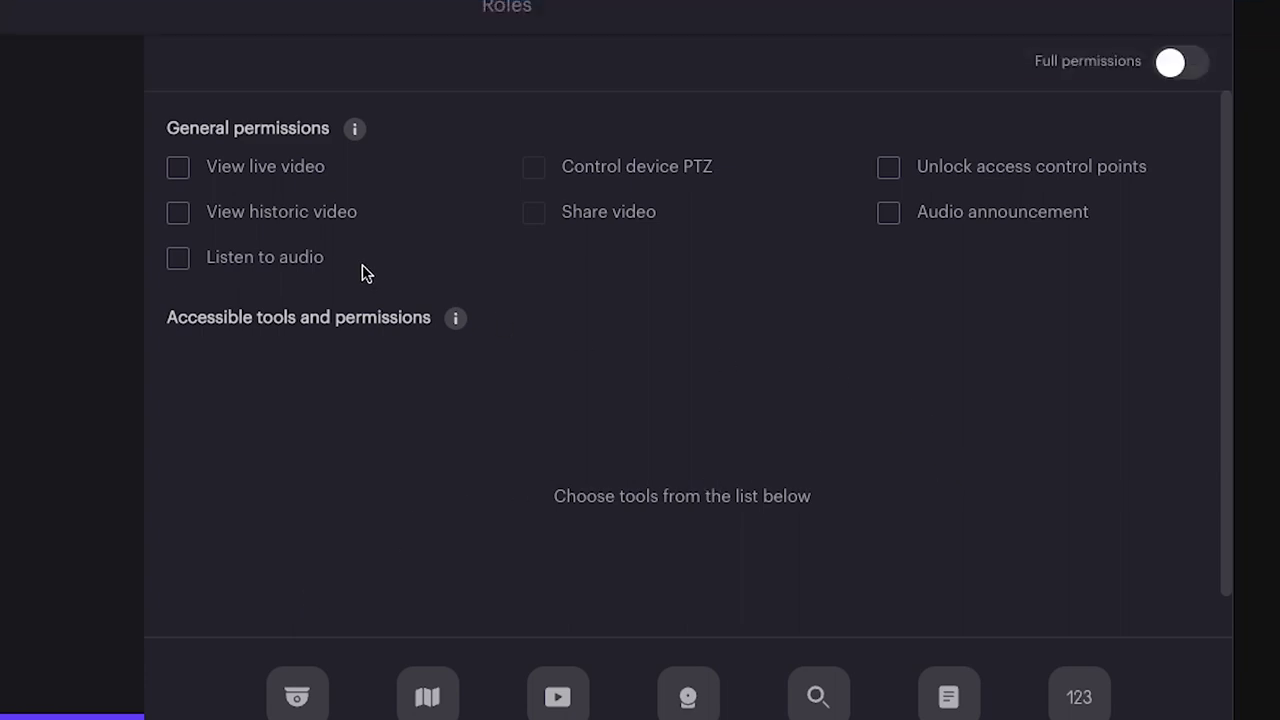
Allow live video, historic video, audio, video sharing and unlocking access control points.
{"action": "left_click", "coordinate": [177, 178]}
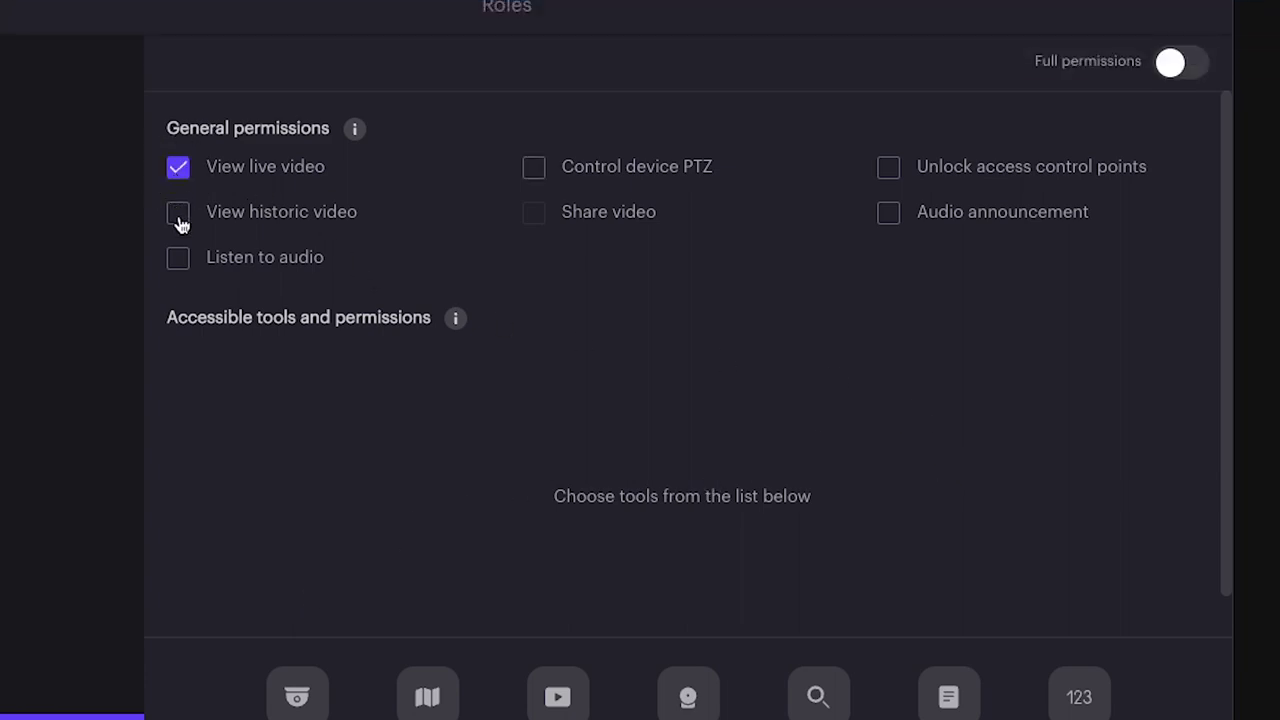
{"action": "left_click", "coordinate": [177, 218]}
{"action": "left_click", "coordinate": [176, 264]}
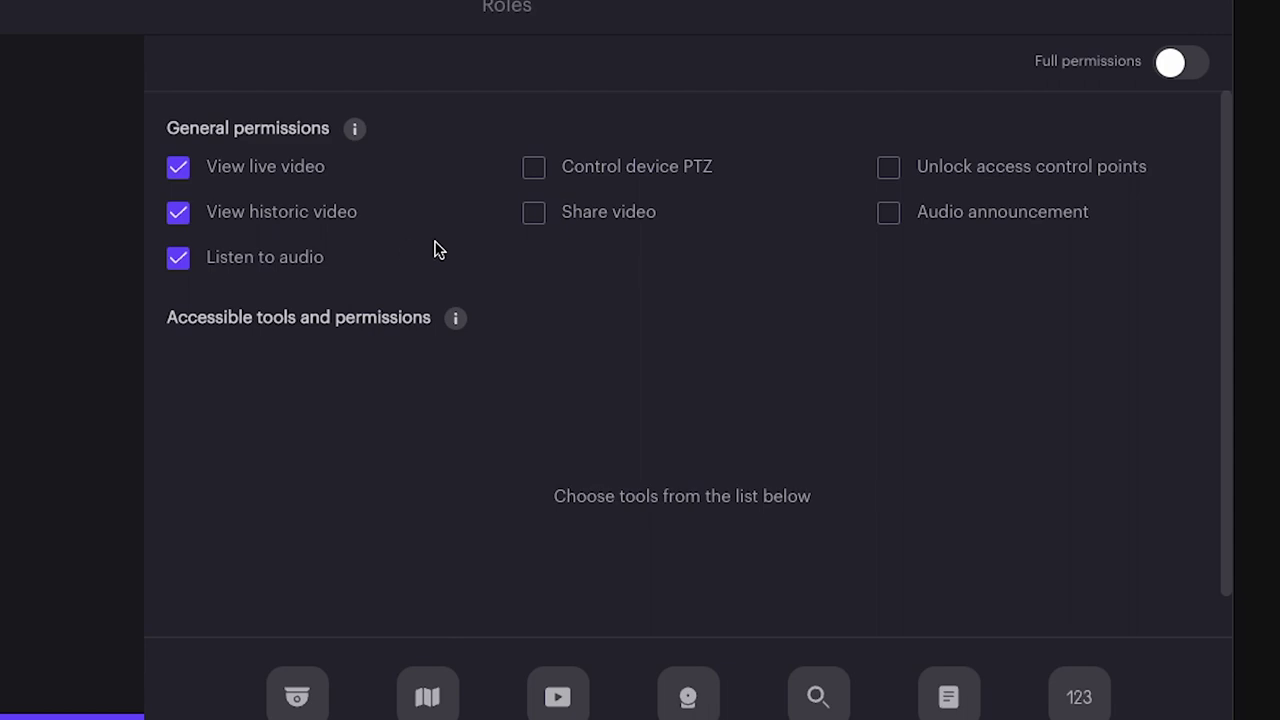
{"action": "left_click", "coordinate": [532, 215]}
{"action": "left_click", "coordinate": [893, 183]}
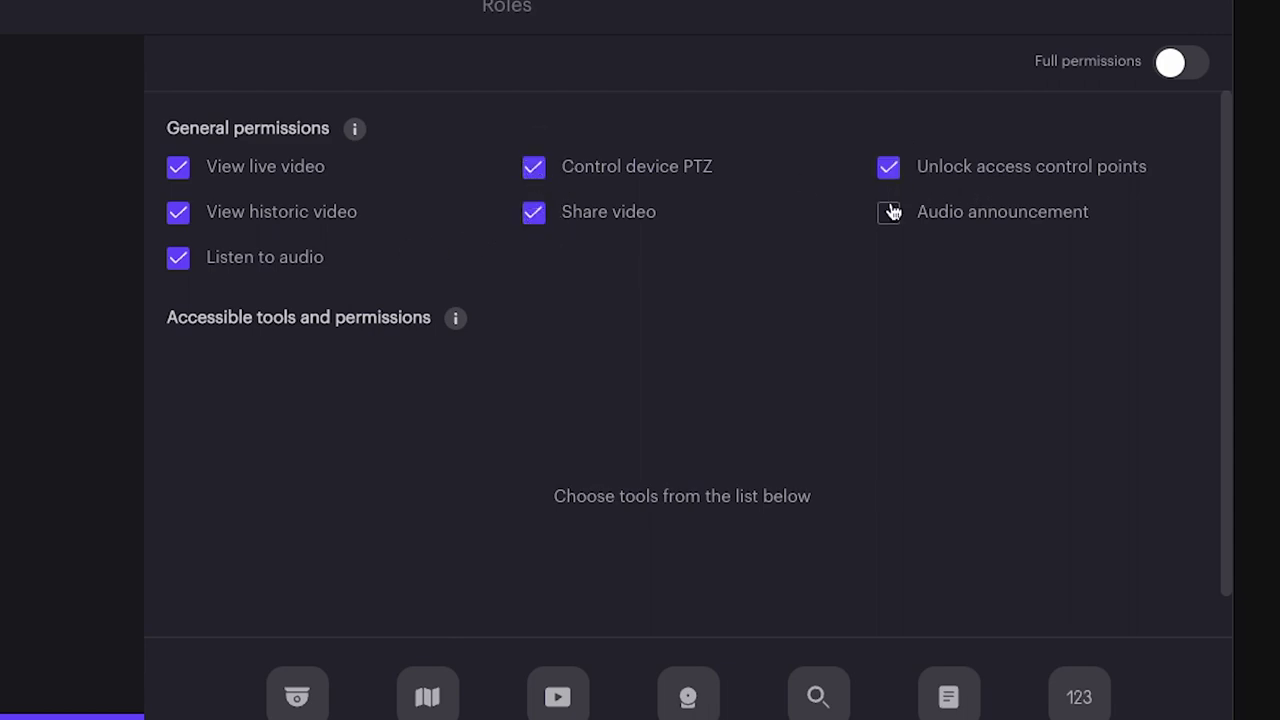
Allow audio announcements, then switch Full permissions on and back off.
{"action": "left_click", "coordinate": [892, 217]}
{"action": "left_click", "coordinate": [1170, 62]}
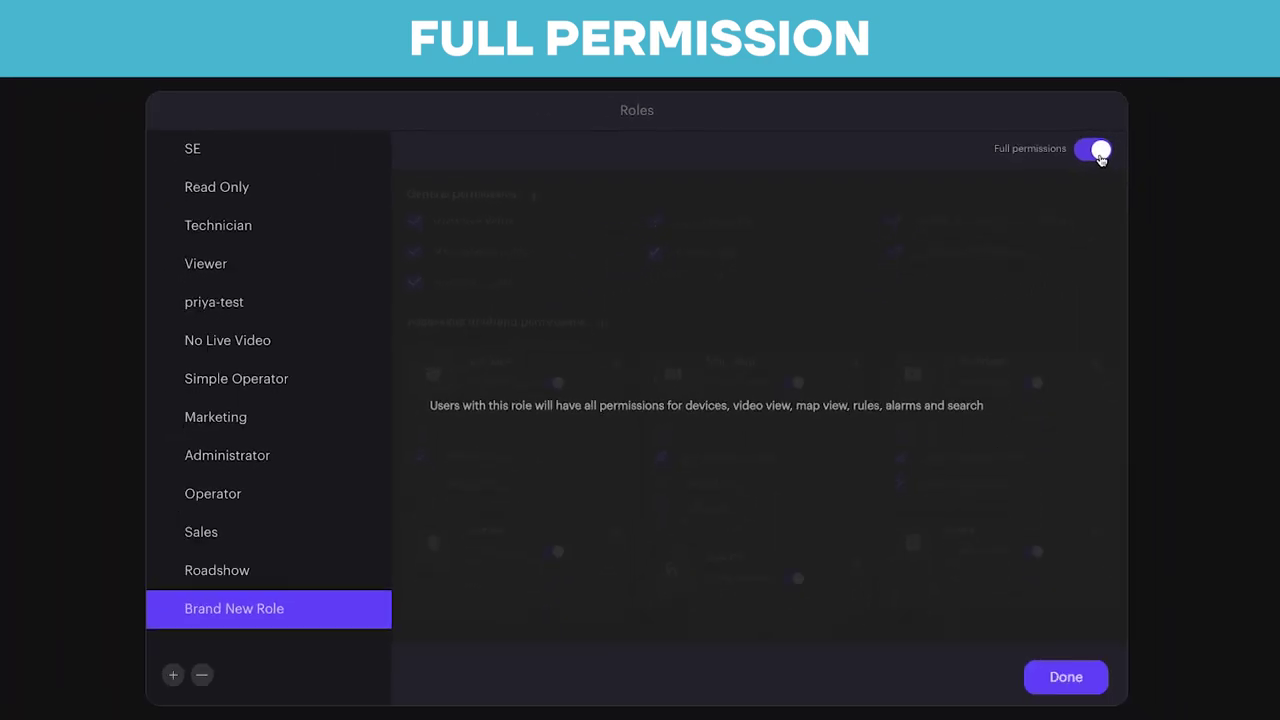
{"action": "left_click", "coordinate": [1098, 151]}
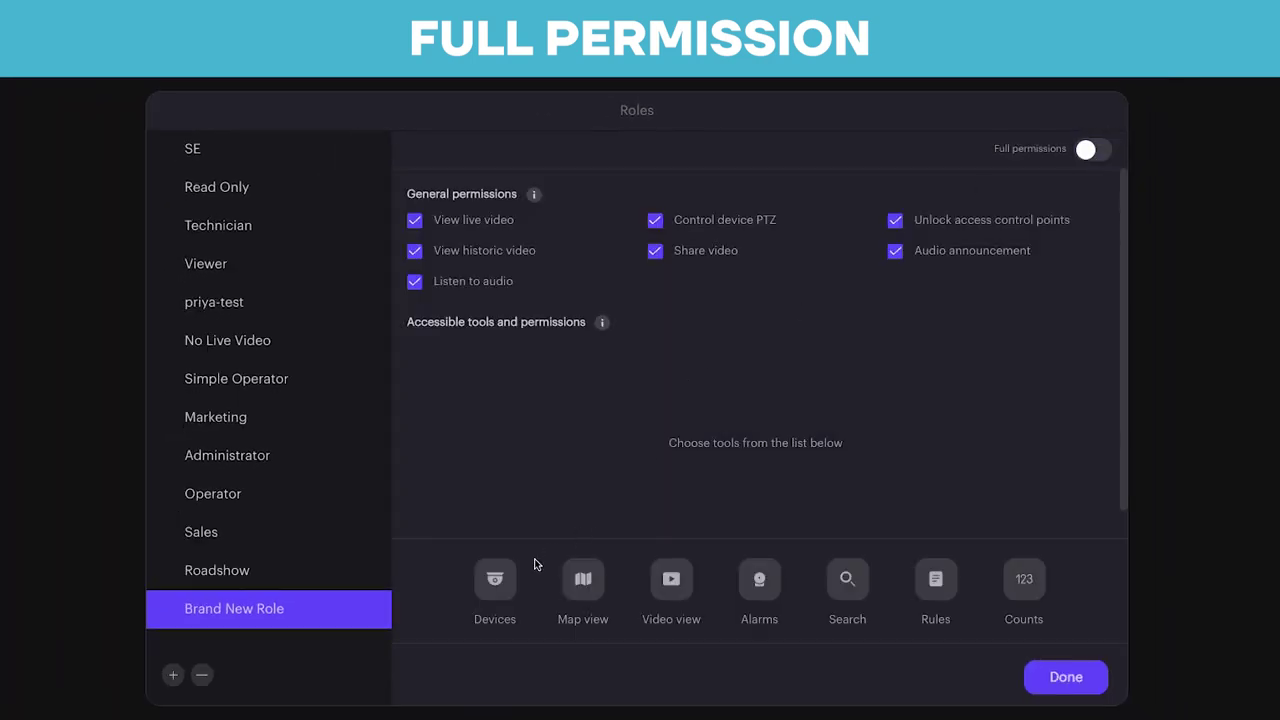
Add Devices, Map view, Video view, Alarms, Search, Rules and Counts to the accessible tools.
{"action": "left_click", "coordinate": [495, 580]}
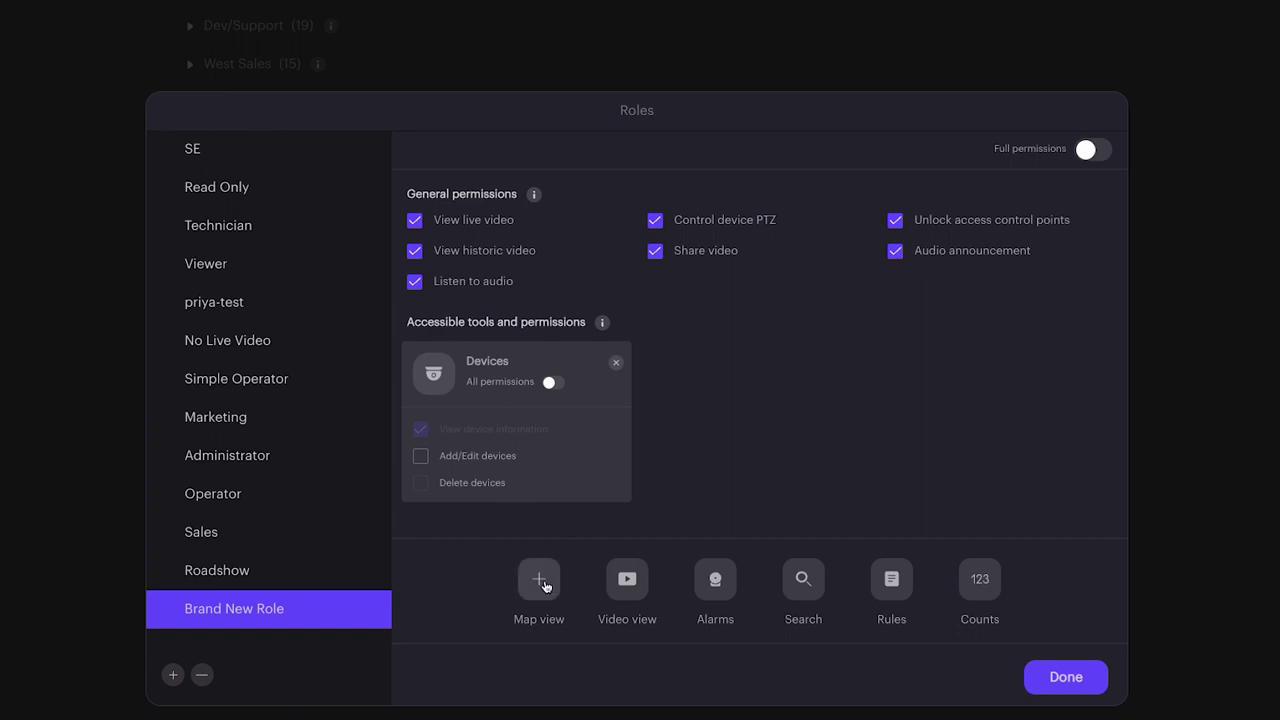
{"action": "left_click", "coordinate": [540, 582]}
{"action": "left_click", "coordinate": [578, 582]}
{"action": "left_click", "coordinate": [626, 582]}
{"action": "left_click", "coordinate": [662, 580]}
{"action": "left_click", "coordinate": [710, 582]}
{"action": "left_click", "coordinate": [750, 580]}
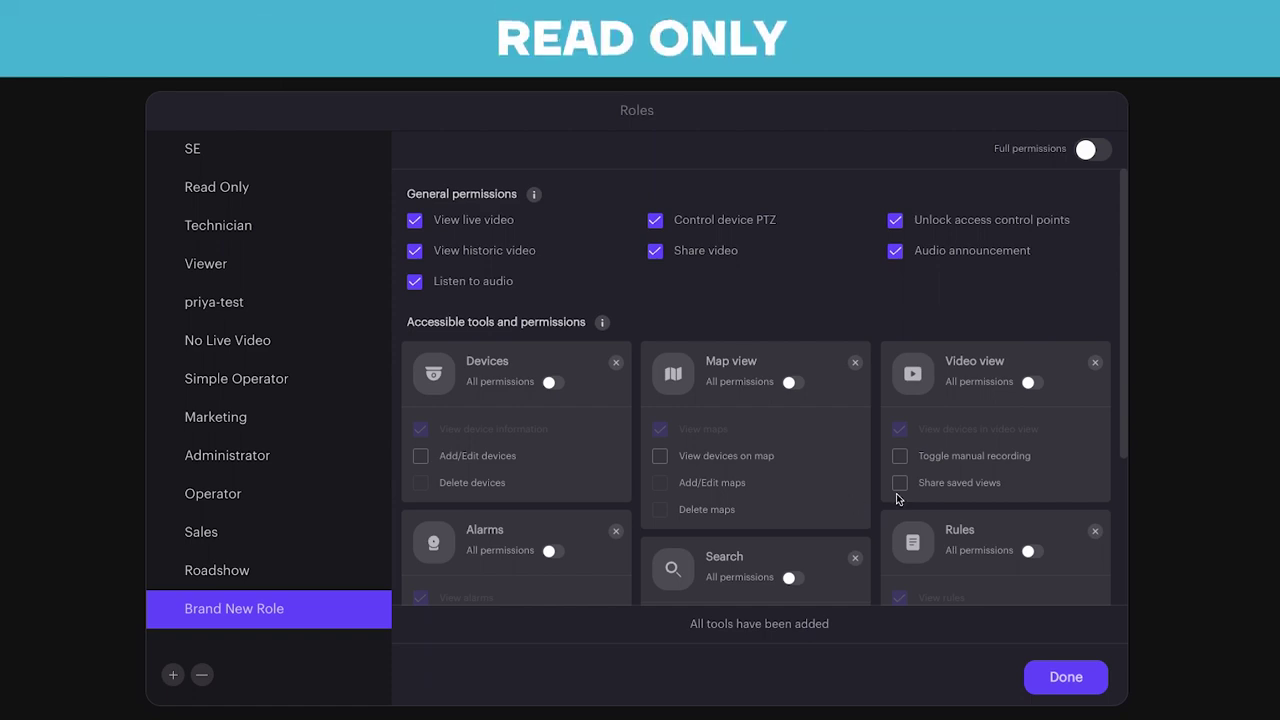
{"action": "scroll", "coordinate": [894, 494], "scroll_direction": "down", "scroll_amount": 3}
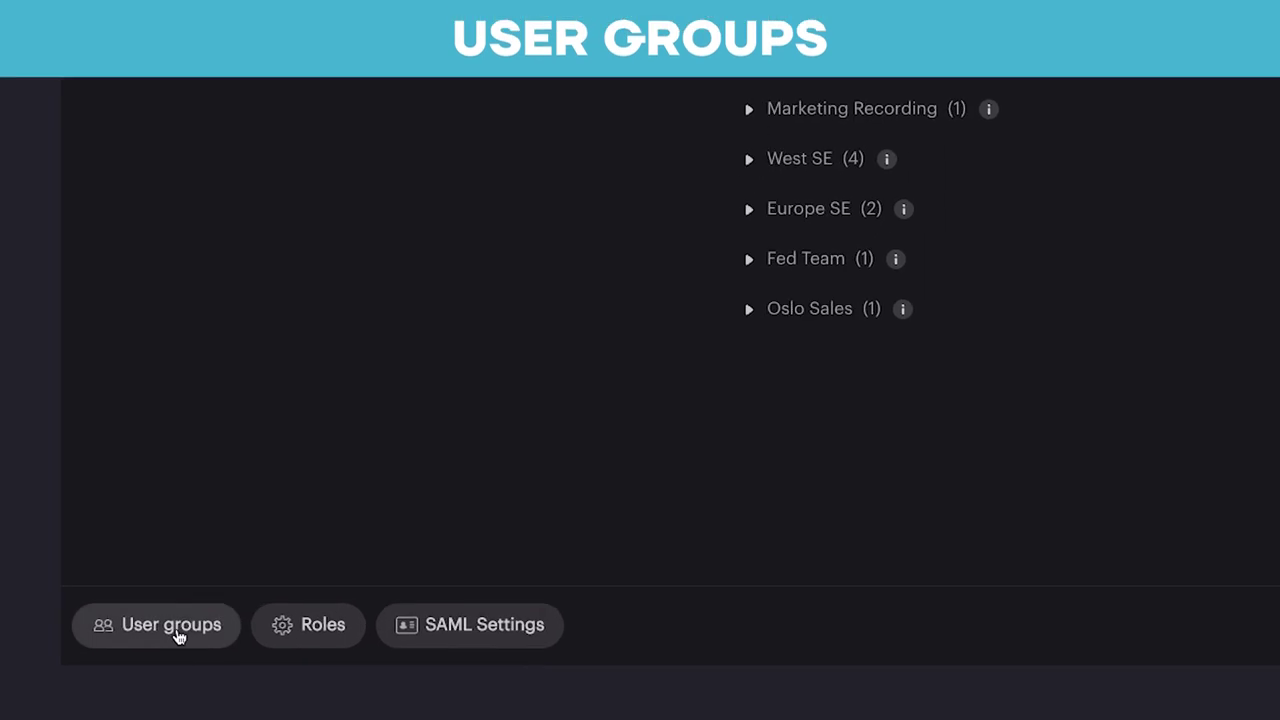
Create a new user group named 'Brand New User Group'.
{"action": "left_click", "coordinate": [86, 674]}
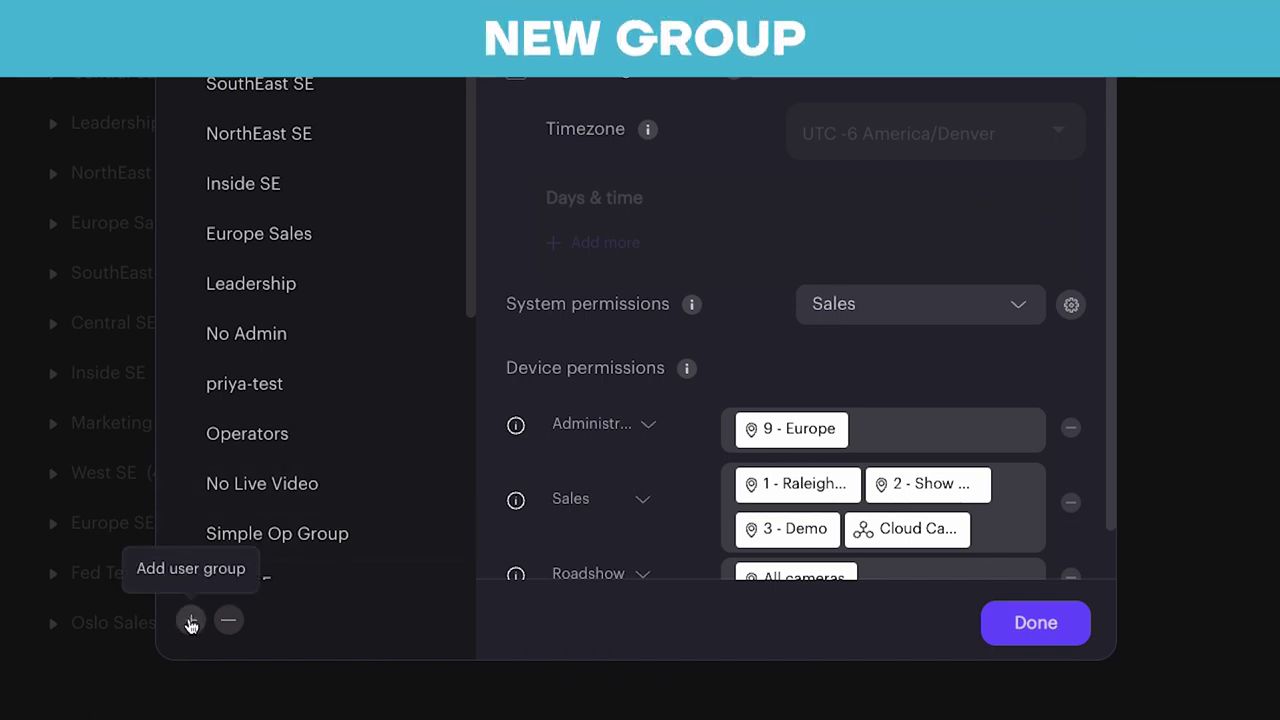
{"action": "left_click", "coordinate": [191, 622]}
{"action": "type", "text": "Brand"}
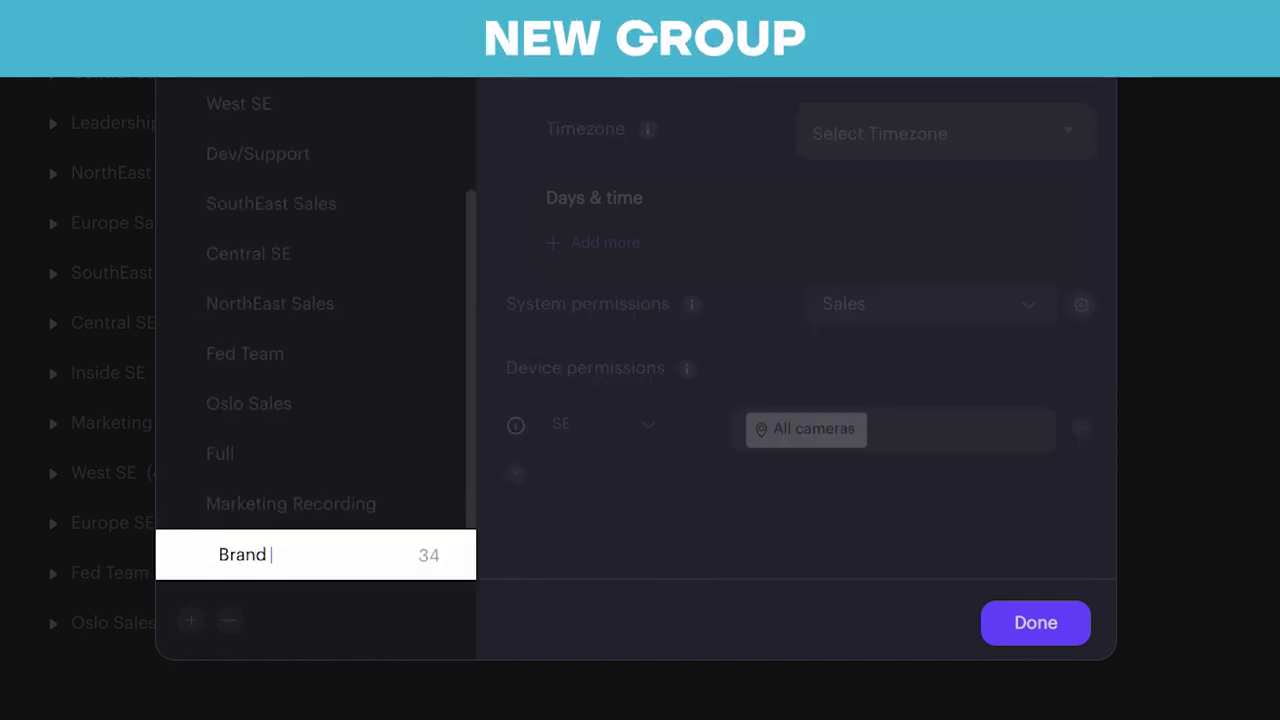
{"action": "type", "text": " New User Group"}
{"action": "key", "text": "Return"}
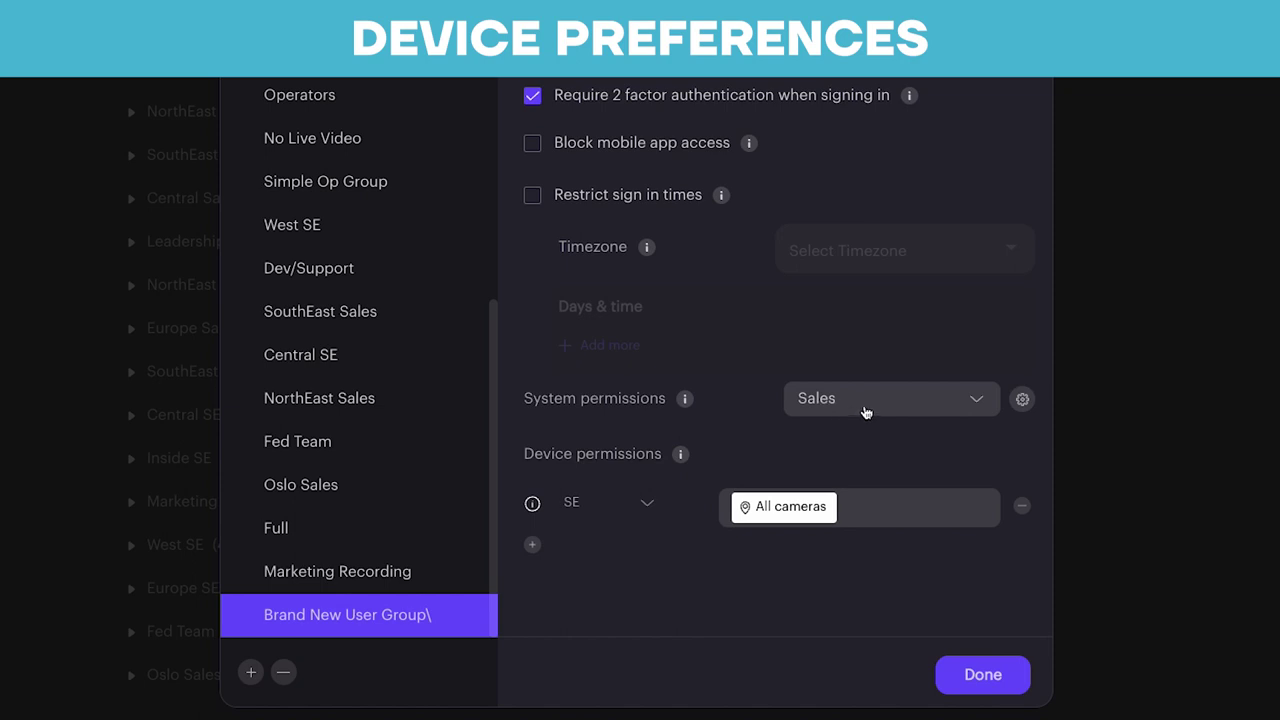
Grant Brand New Role on only the Hotel - Woodbridge, NJ cameras.
{"action": "left_click", "coordinate": [643, 503]}
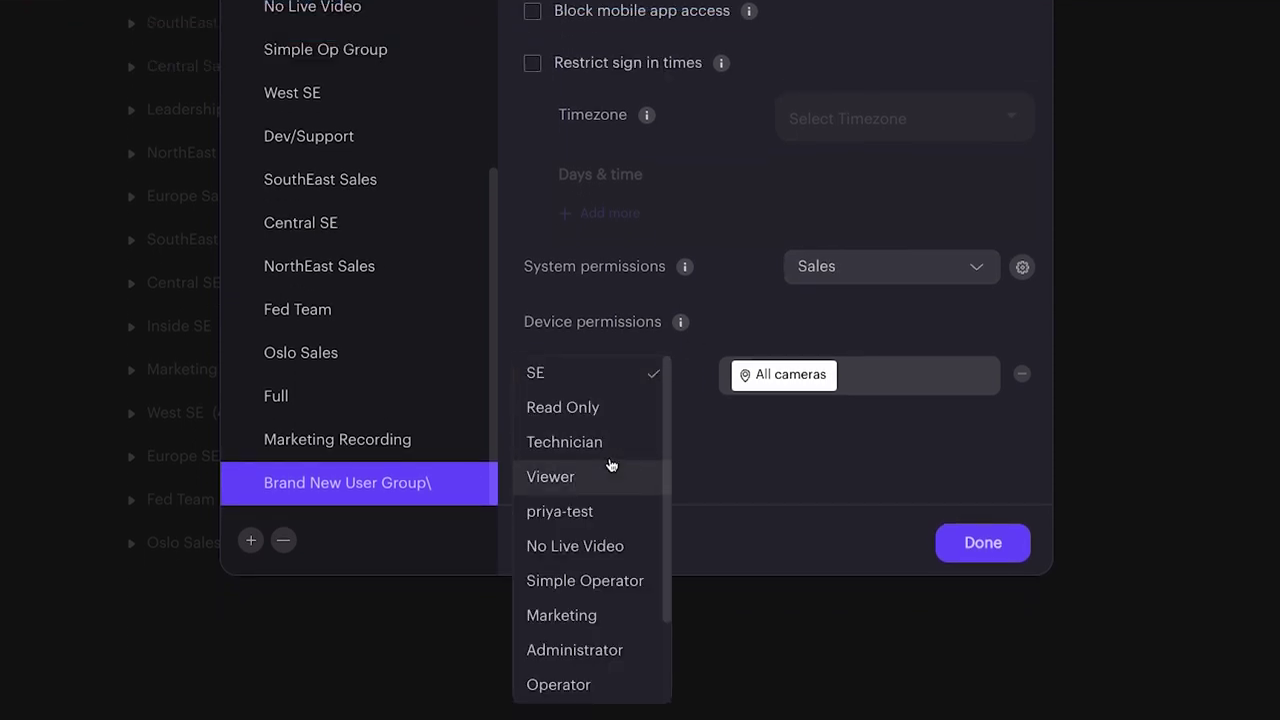
{"action": "scroll", "coordinate": [597, 549], "scroll_direction": "down", "scroll_amount": 2}
{"action": "left_click", "coordinate": [588, 688]}
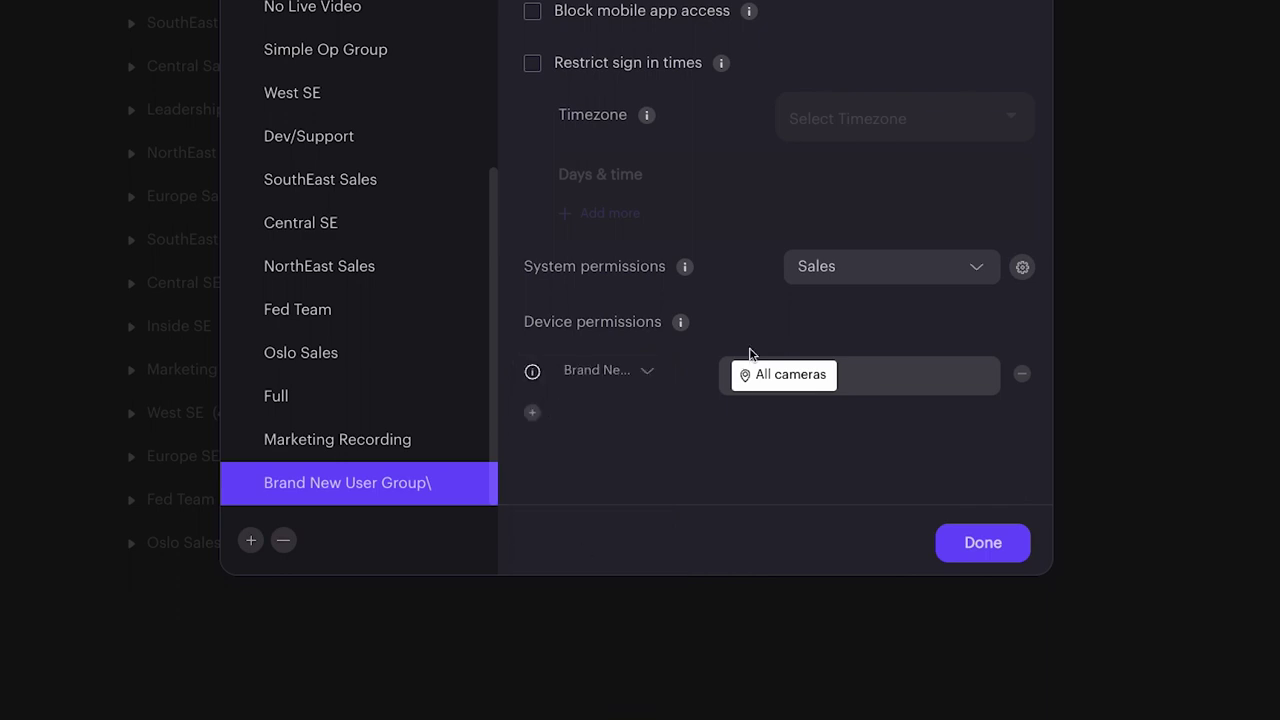
{"action": "left_click", "coordinate": [843, 396]}
{"action": "left_click", "coordinate": [960, 415]}
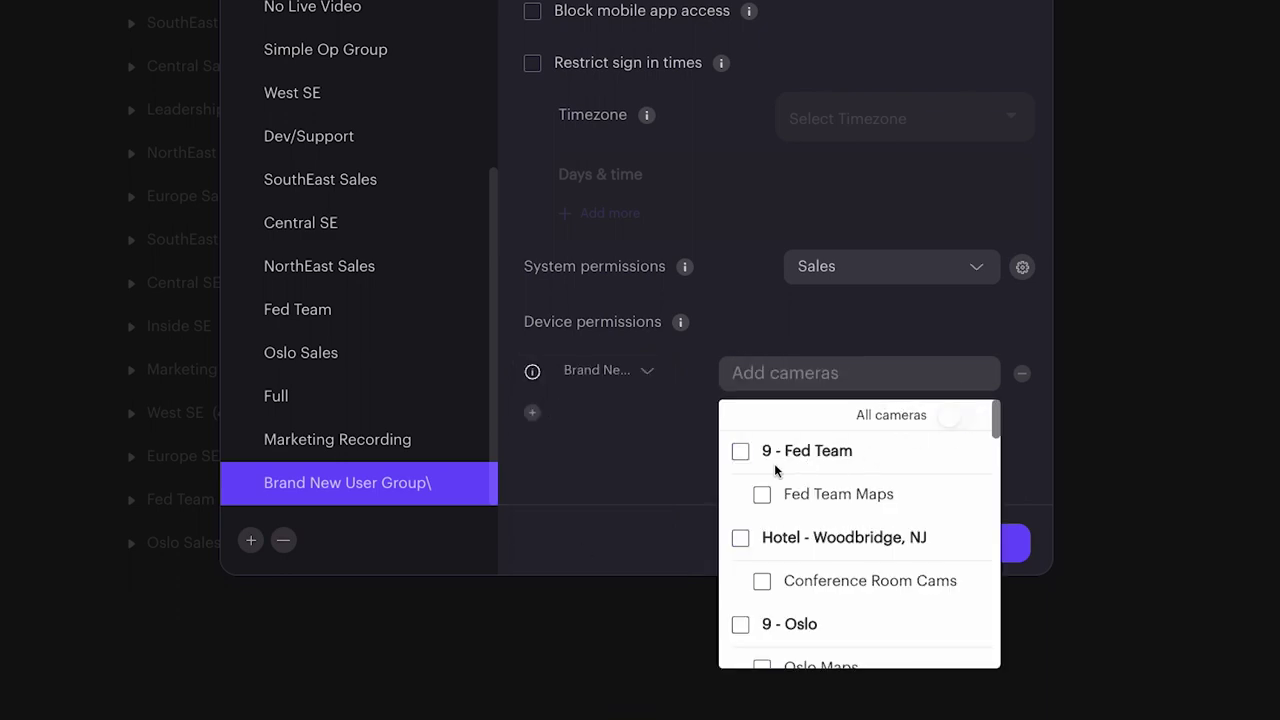
{"action": "left_click", "coordinate": [745, 541]}
{"action": "left_click", "coordinate": [683, 465]}
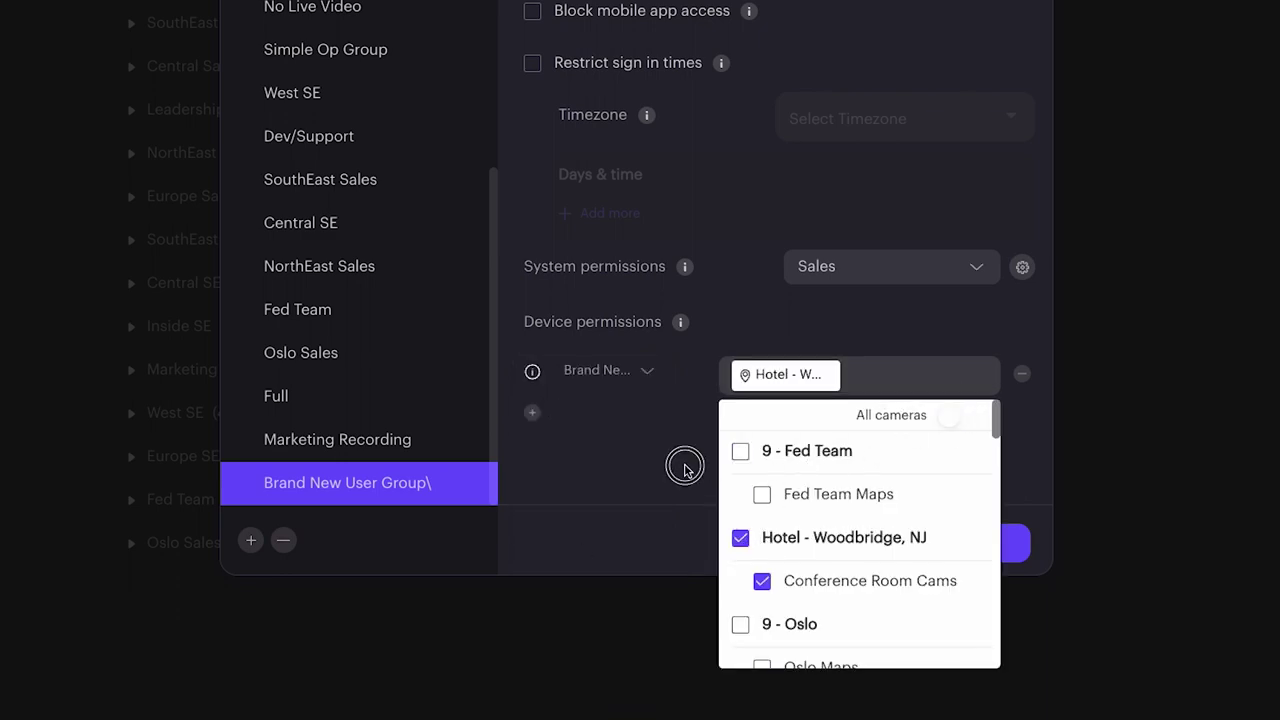
Add an Administrator permission limited to Central City cameras and save the group.
{"action": "left_click", "coordinate": [534, 414]}
{"action": "left_click", "coordinate": [594, 377]}
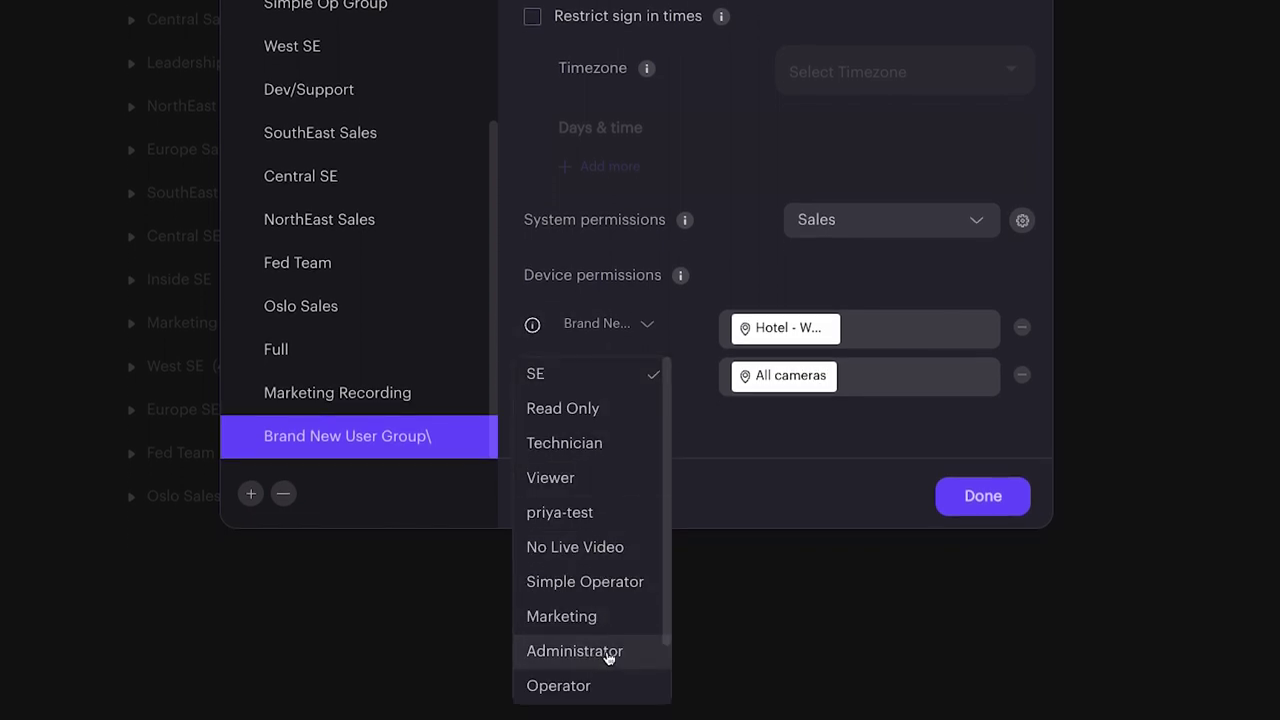
{"action": "left_click", "coordinate": [608, 656]}
{"action": "left_click", "coordinate": [896, 378]}
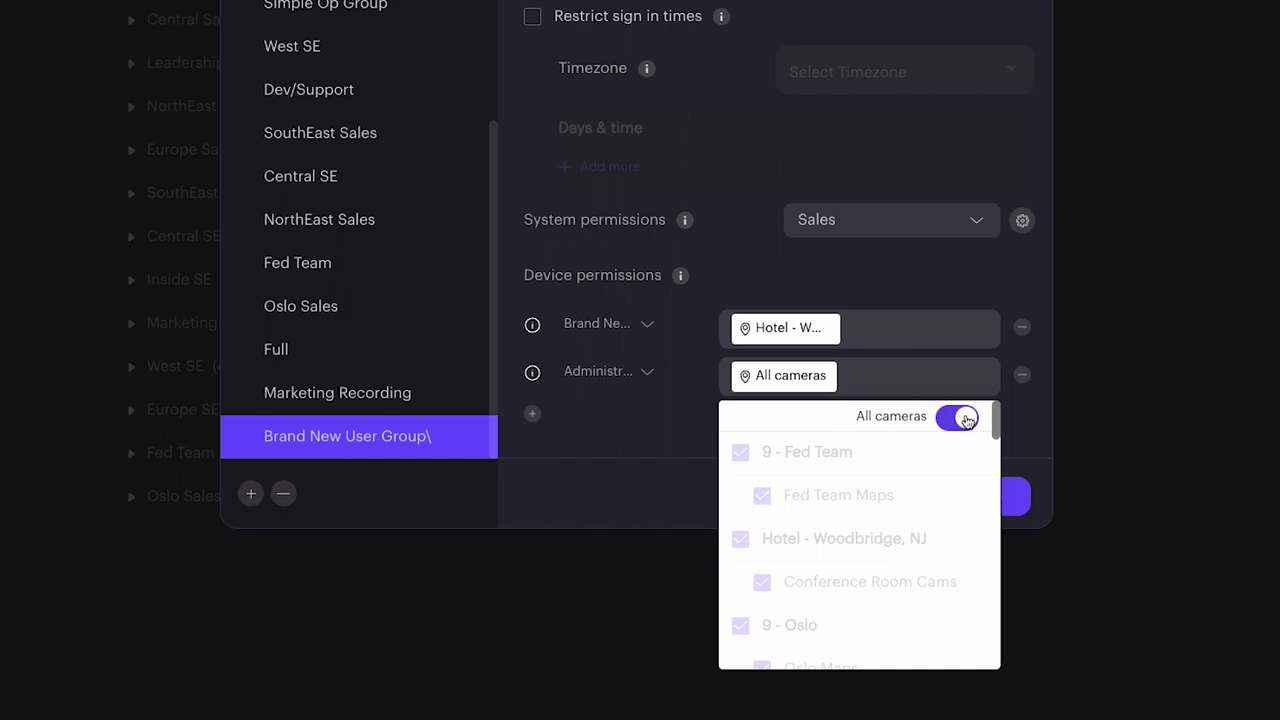
{"action": "left_click", "coordinate": [964, 417]}
{"action": "scroll", "coordinate": [787, 550], "scroll_direction": "down", "scroll_amount": 3}
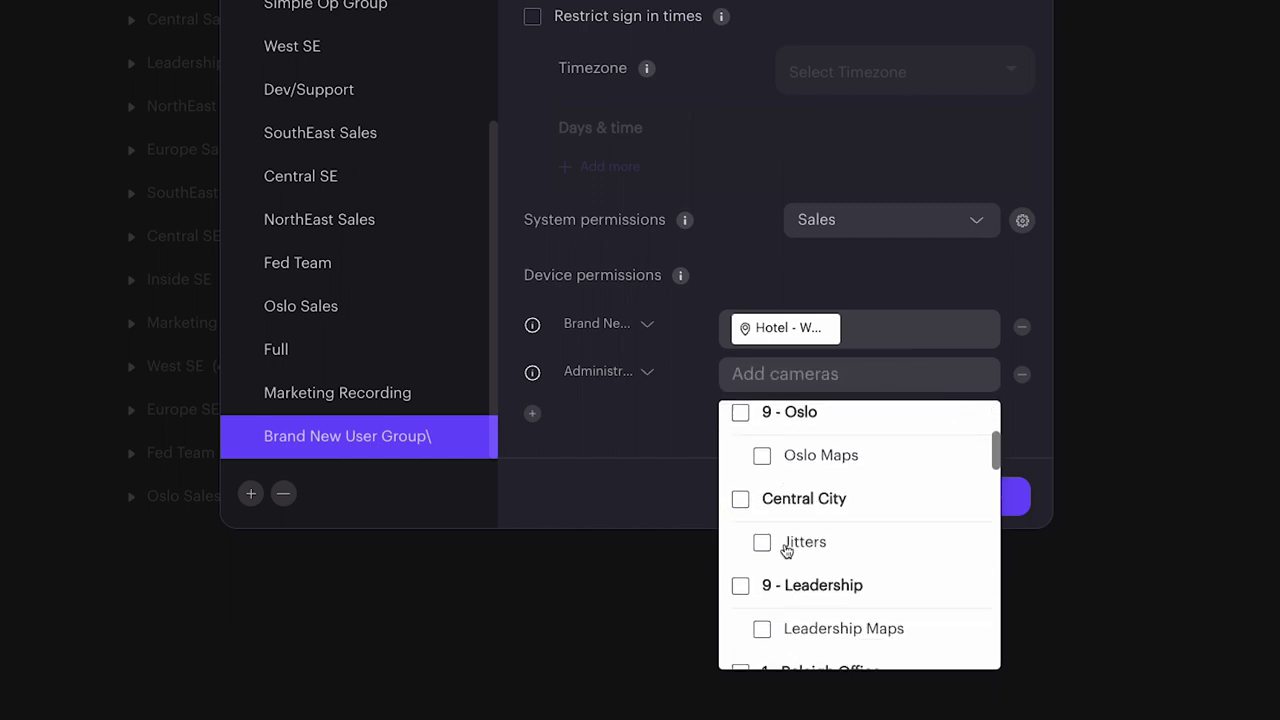
{"action": "left_click", "coordinate": [740, 489]}
{"action": "left_click", "coordinate": [641, 467]}
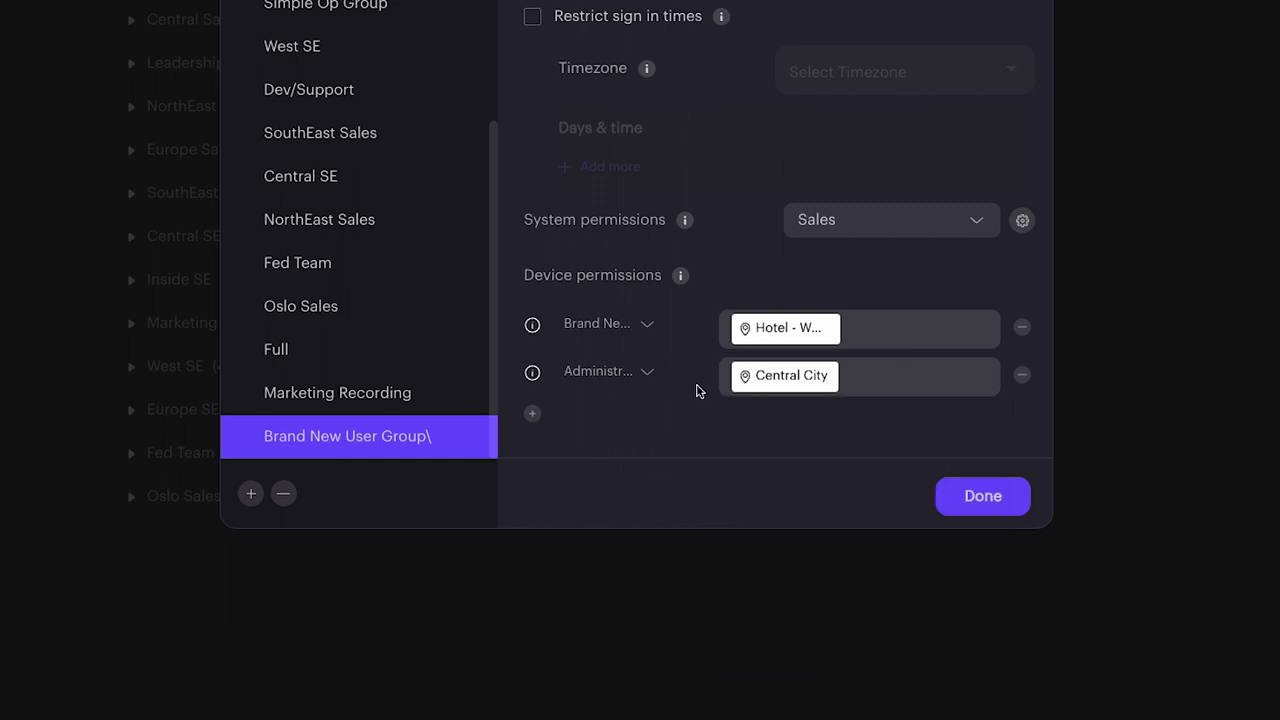
{"action": "left_click", "coordinate": [951, 497]}
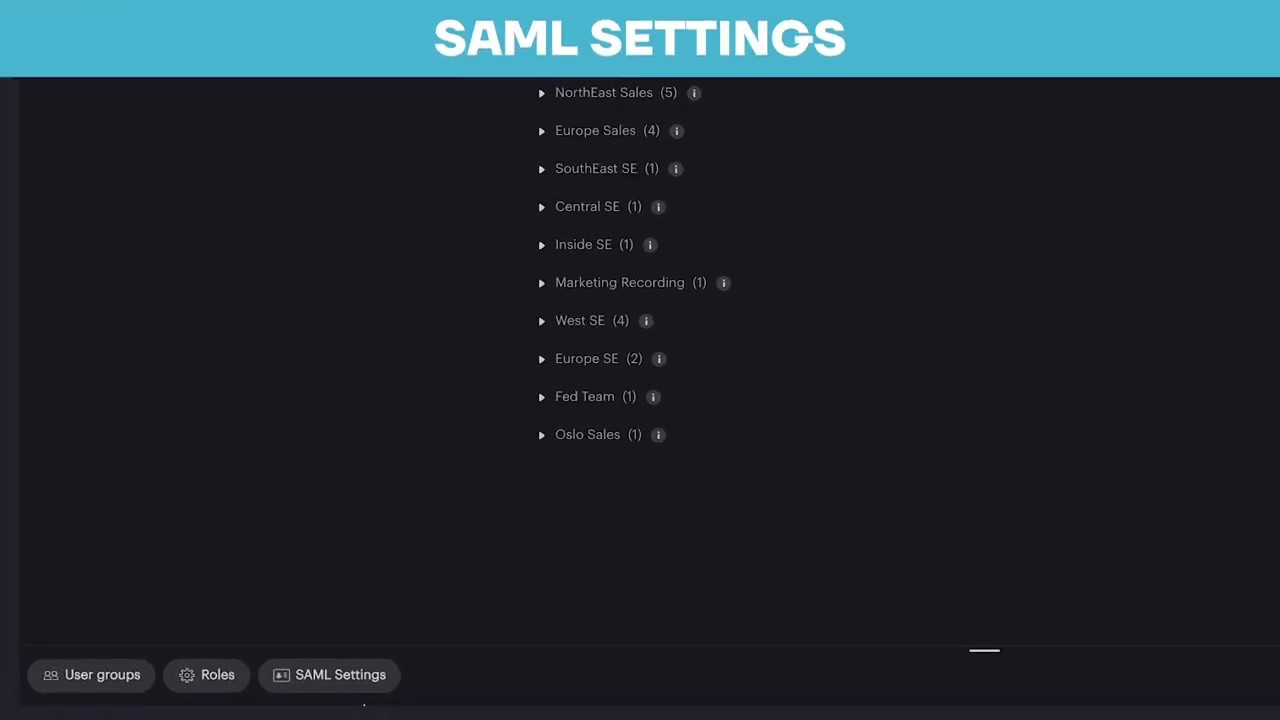
{"action": "left_click", "coordinate": [481, 665]}
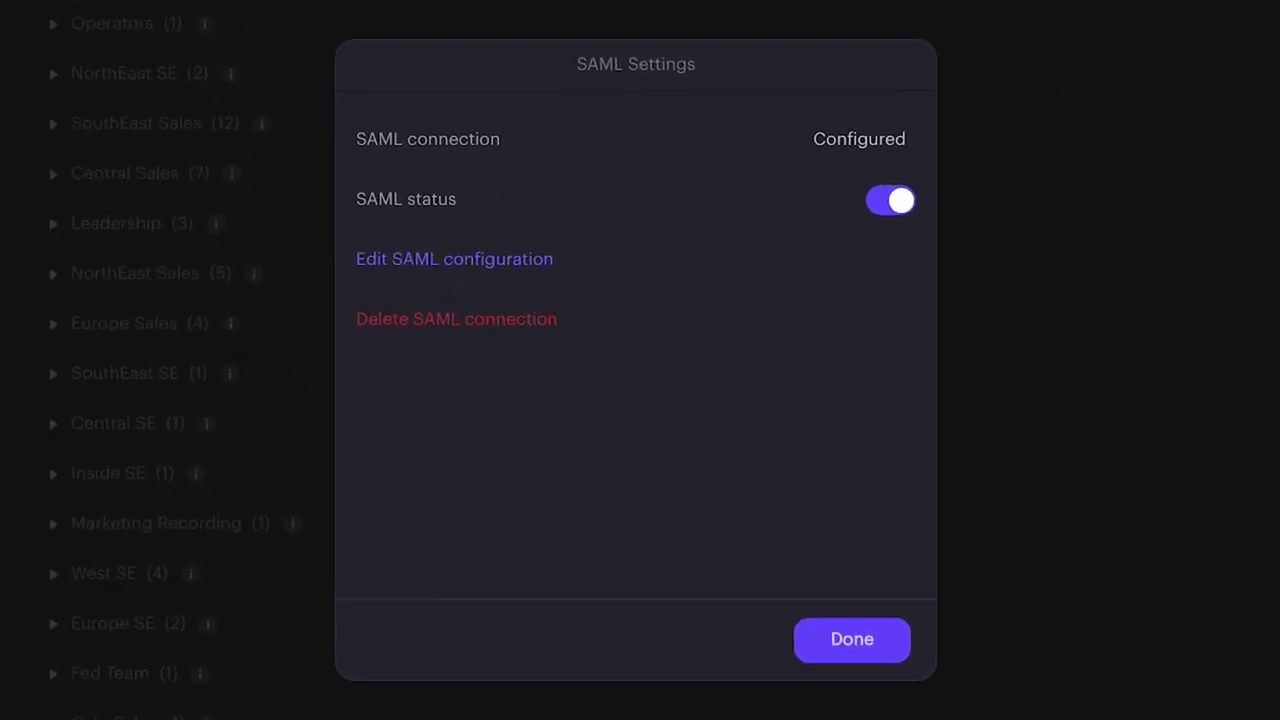
{"action": "left_click", "coordinate": [871, 641]}
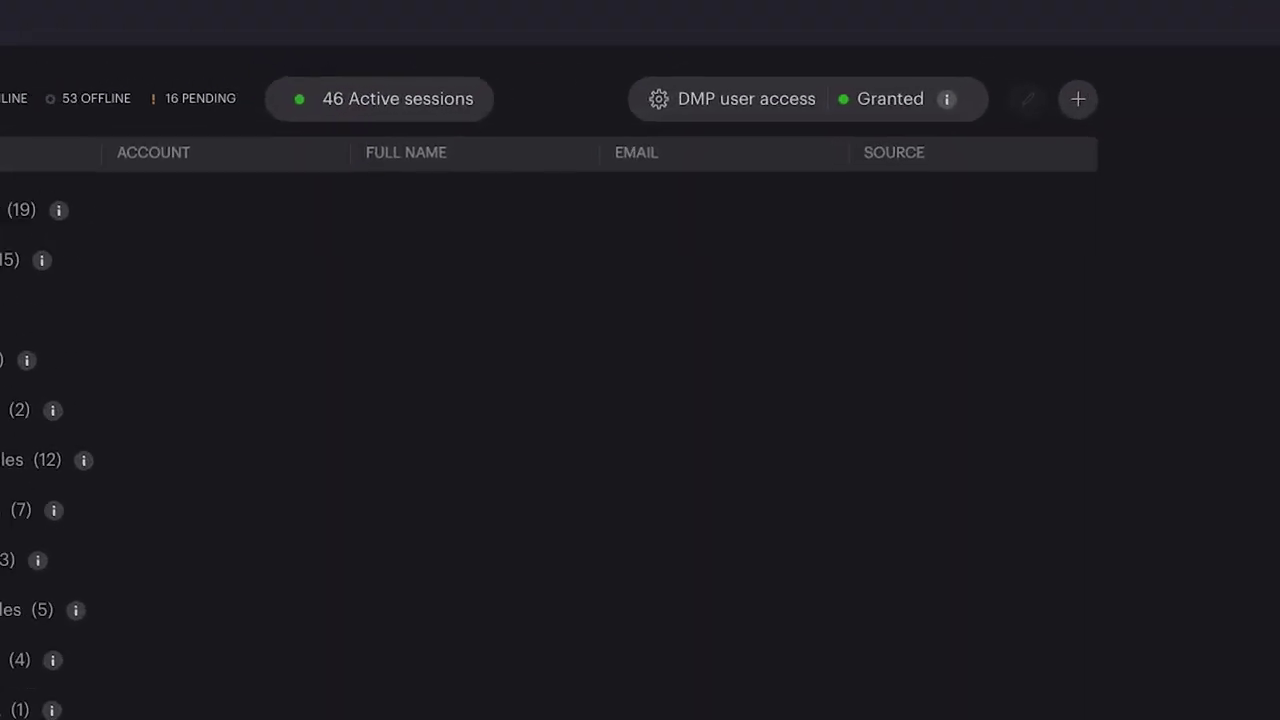
In DMP user access, switch Block all access on and back off.
{"action": "left_click", "coordinate": [771, 115]}
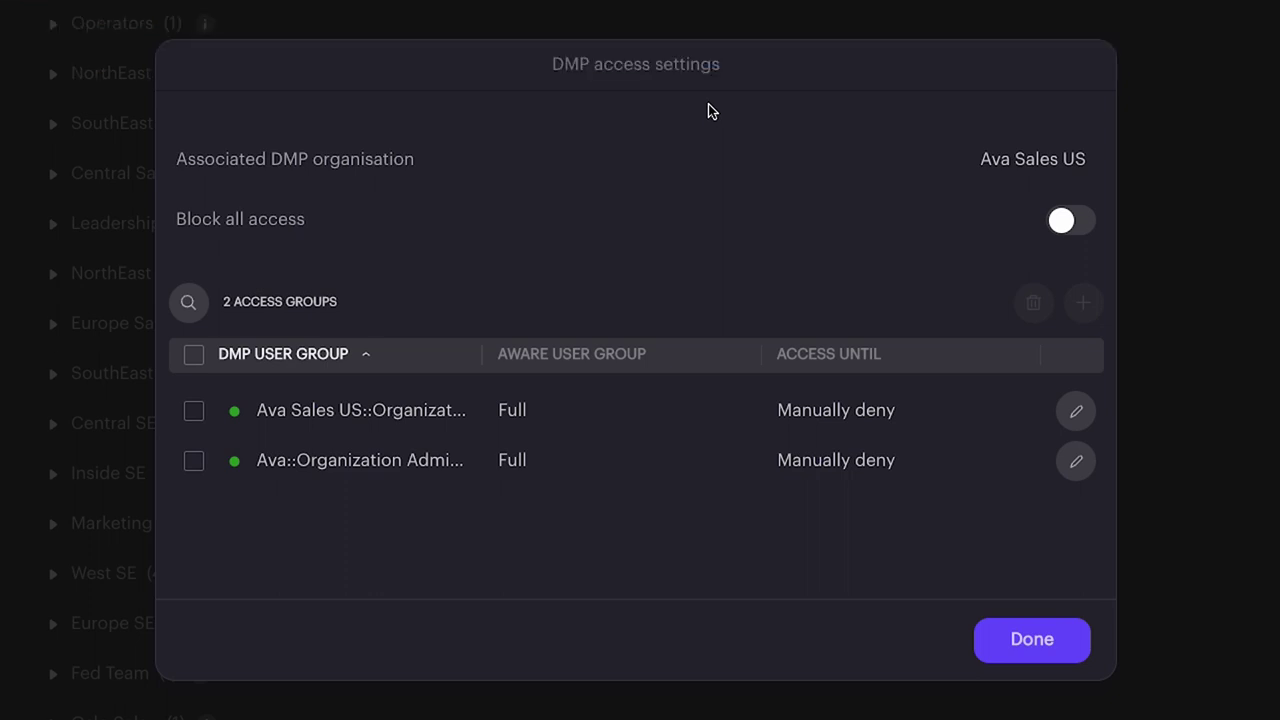
{"action": "left_click", "coordinate": [1061, 222]}
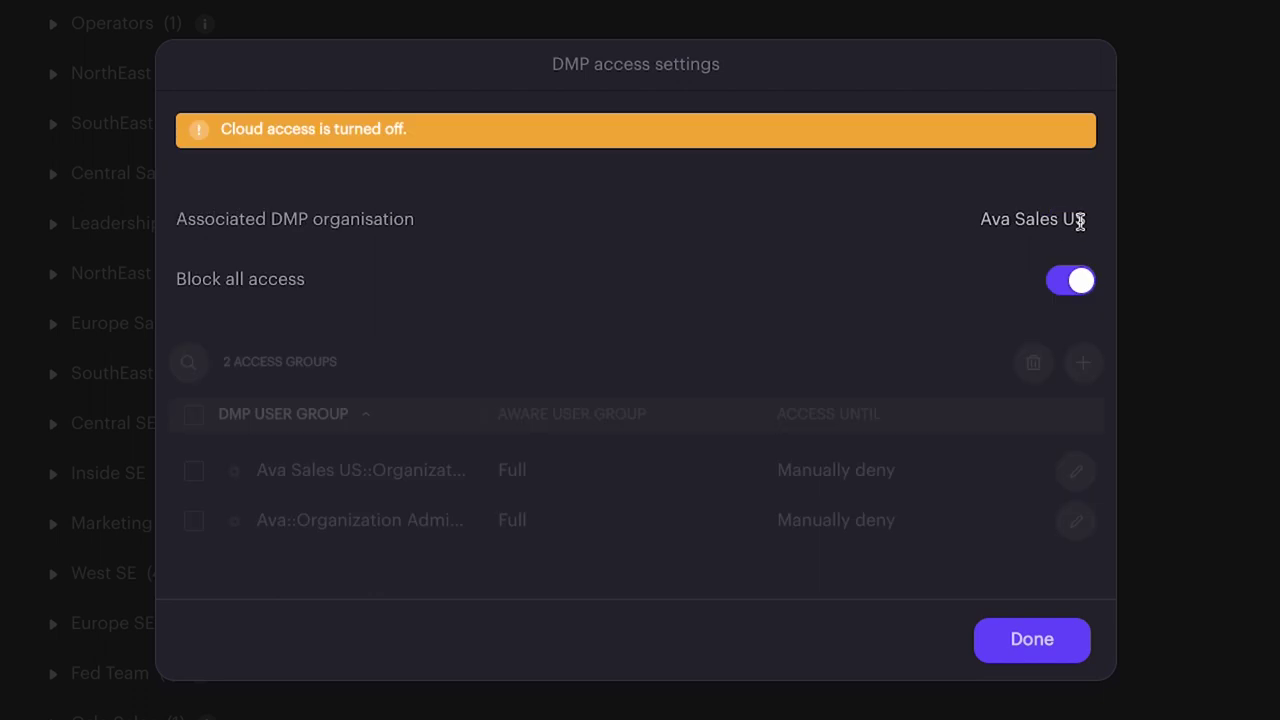
{"action": "left_click", "coordinate": [1071, 280]}
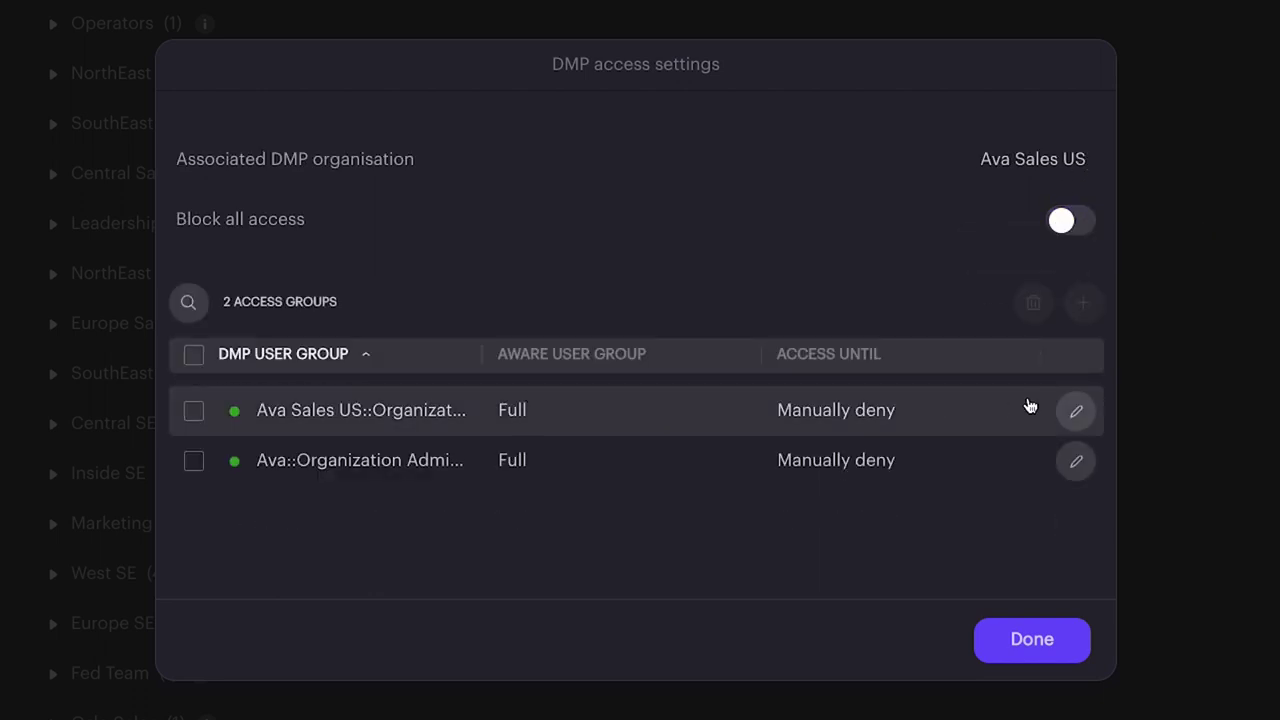
Map the first DMP access group to Brand New User Group until manually denied.
{"action": "left_click", "coordinate": [1075, 410]}
{"action": "left_click", "coordinate": [724, 279]}
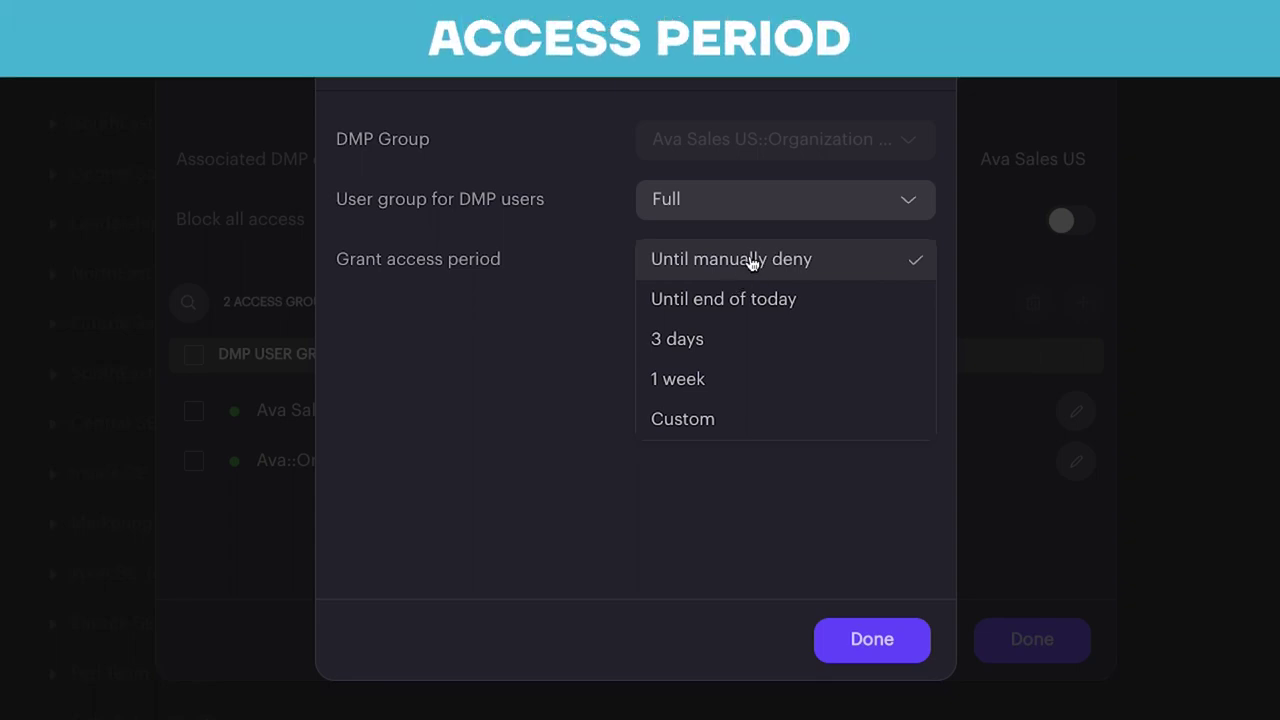
{"action": "left_click", "coordinate": [803, 200]}
{"action": "scroll", "coordinate": [770, 420], "scroll_direction": "down", "scroll_amount": 5}
{"action": "left_click", "coordinate": [752, 560]}
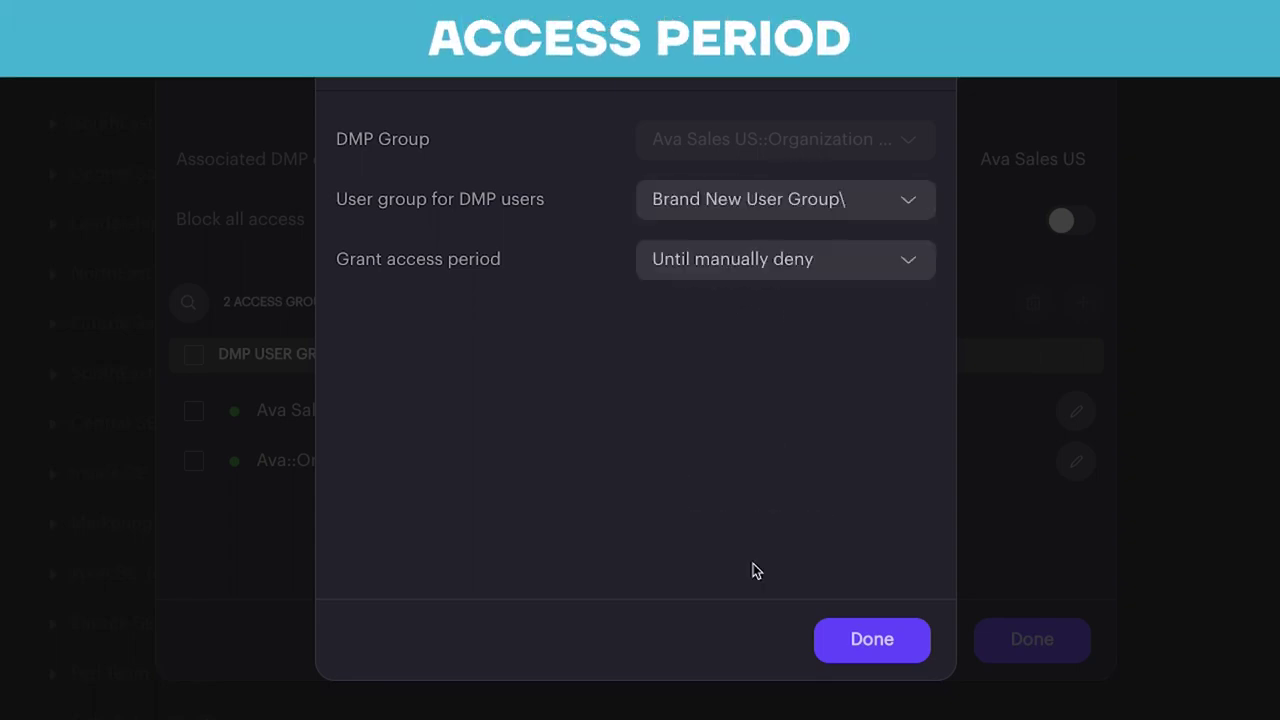